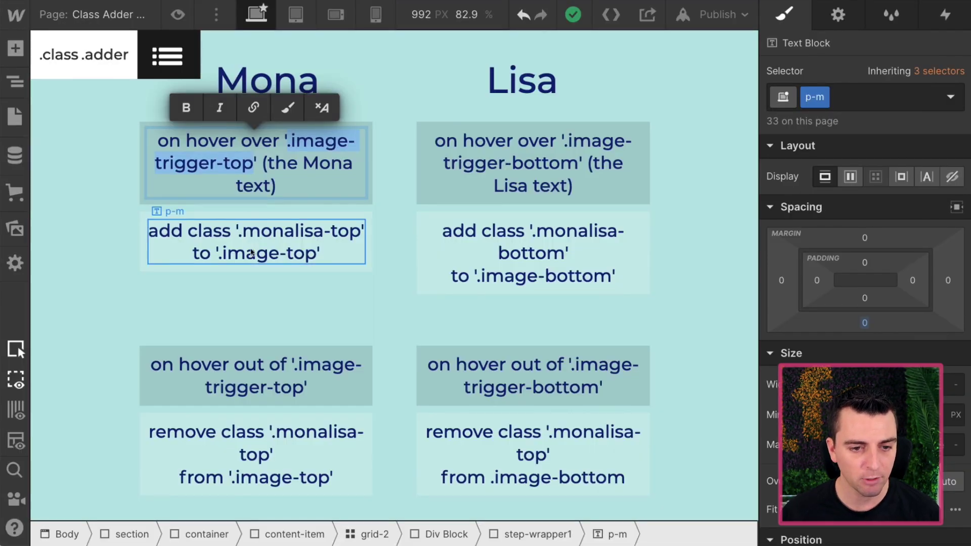
- Copy .image-top from the Mona "add class" note and enter it in Class Adder as the hover-in target class
double_click(251, 252)
left_click_drag(217, 256, 310, 259)
key("ctrl+c")
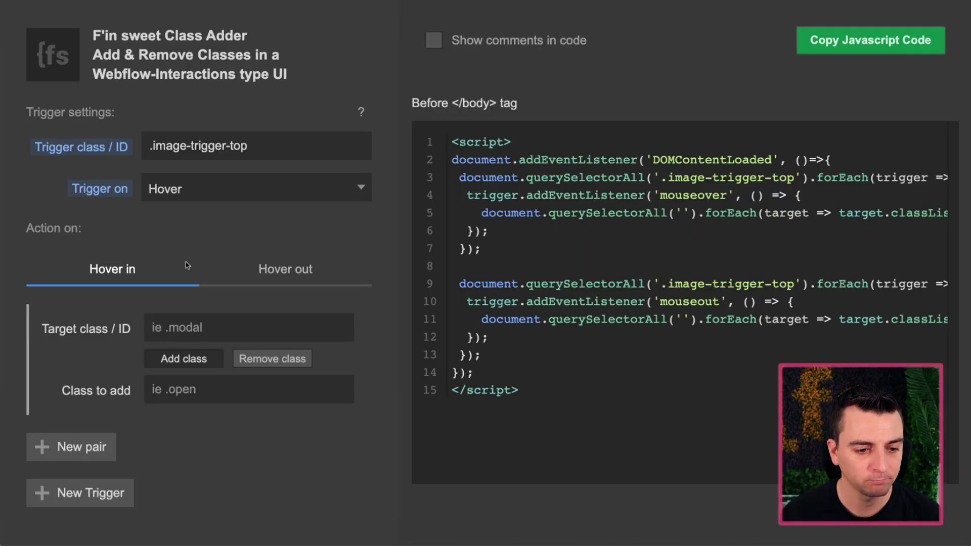
left_click(202, 328)
type(".image-top")
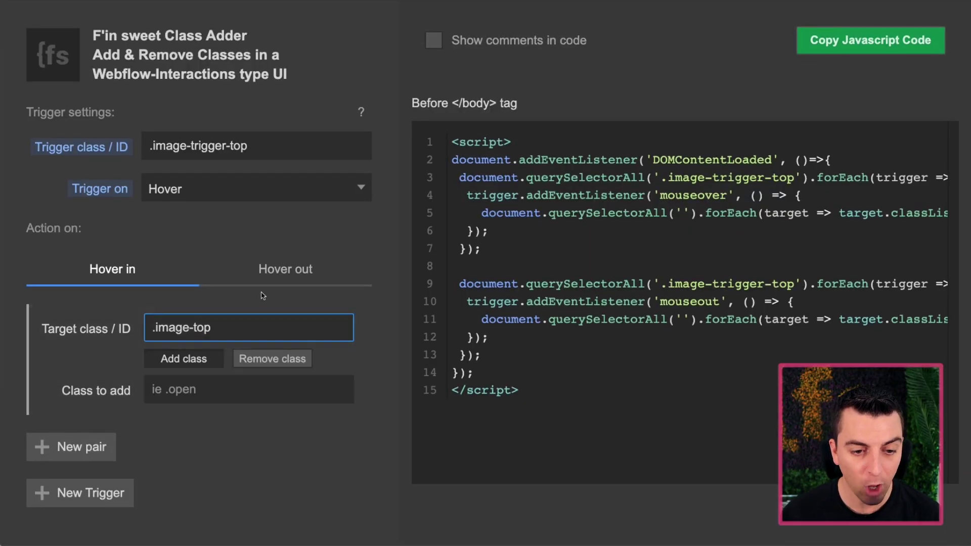
- Set the hover-out target class of the .image-trigger-top trigger to .image-top
left_click(282, 278)
left_click(281, 278)
left_click(230, 325)
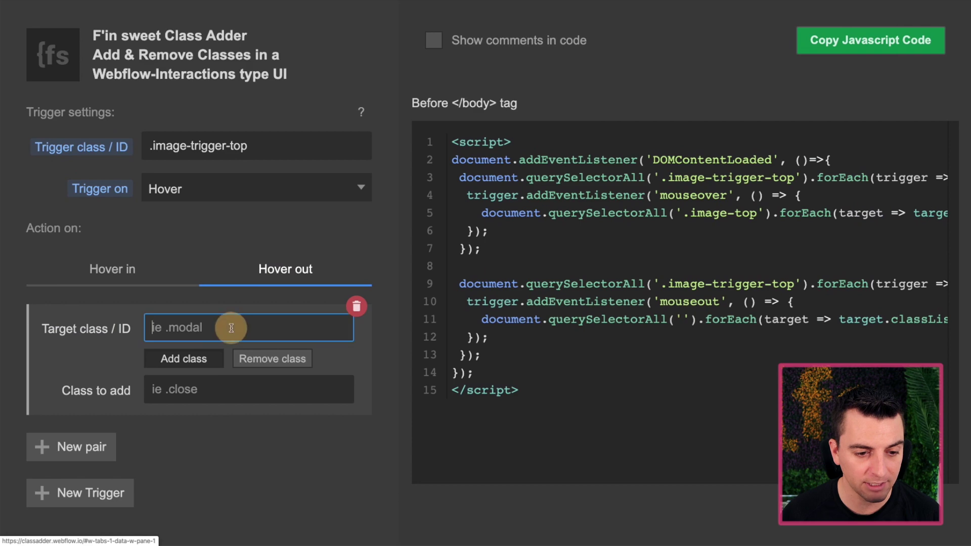
key("ctrl+v")
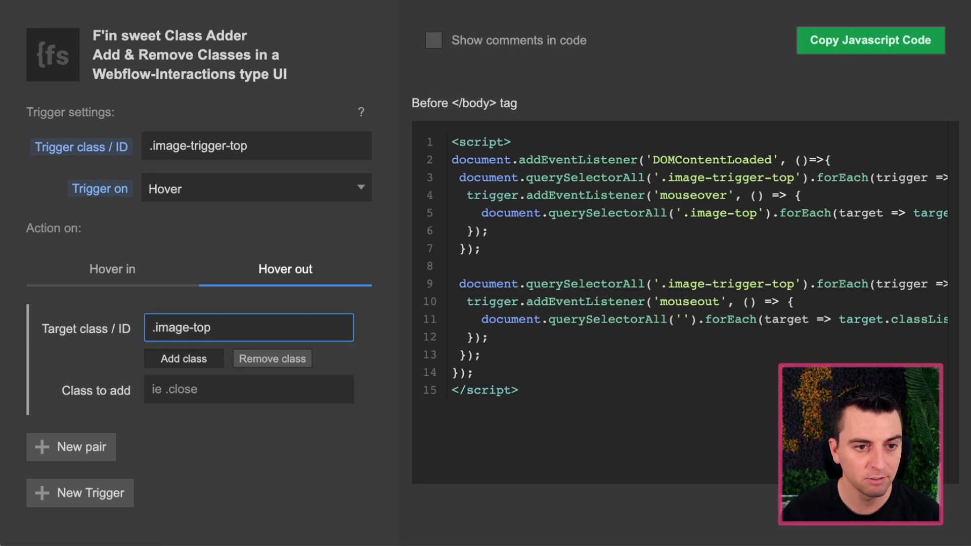
- Switch to the Webflow page and copy .monalisa-top from the Mona "add class" note
key("super+Tab")
scroll(352, 277, "down", 2)
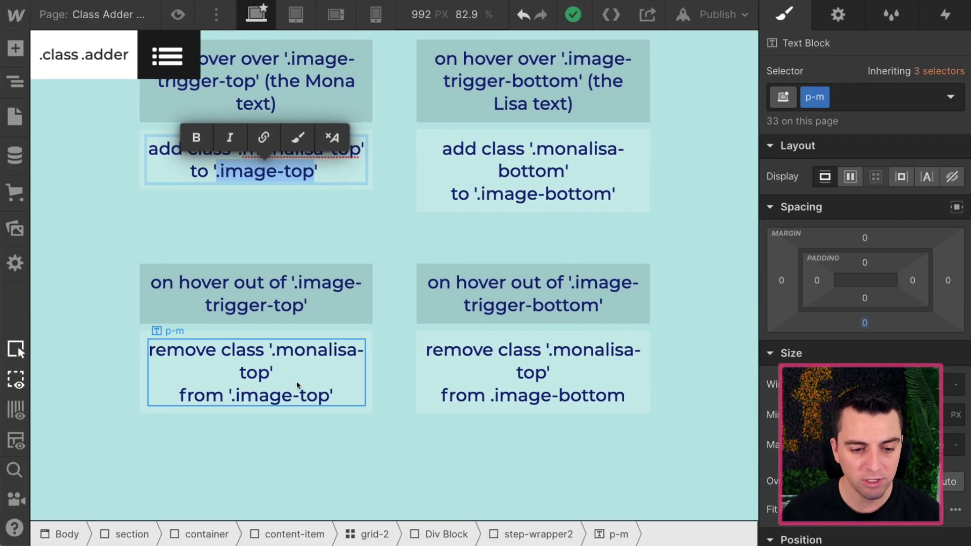
scroll(288, 404, "up", 5)
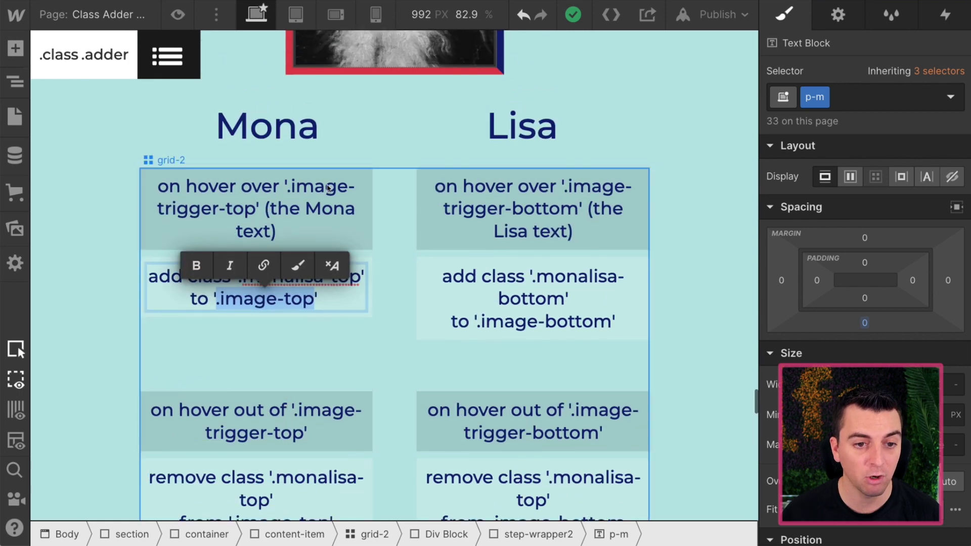
left_click(292, 330)
left_click(278, 281)
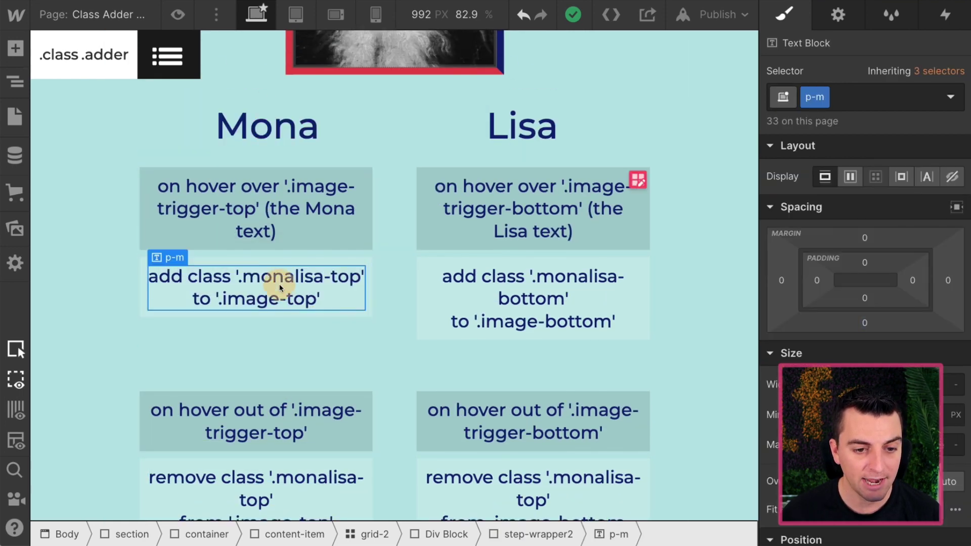
left_click(279, 283)
left_click_drag(239, 277, 364, 281)
key("ctrl+c")
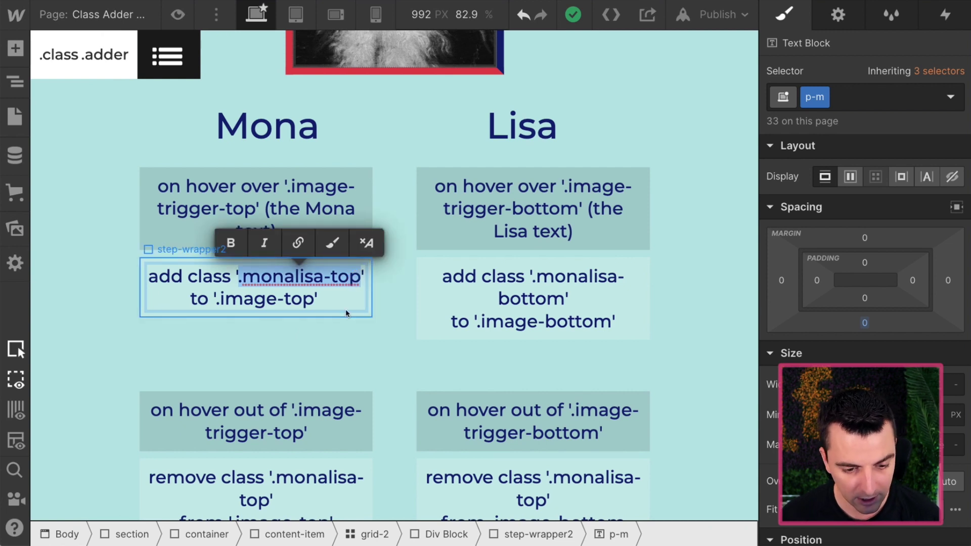
scroll(311, 424, "down", 4)
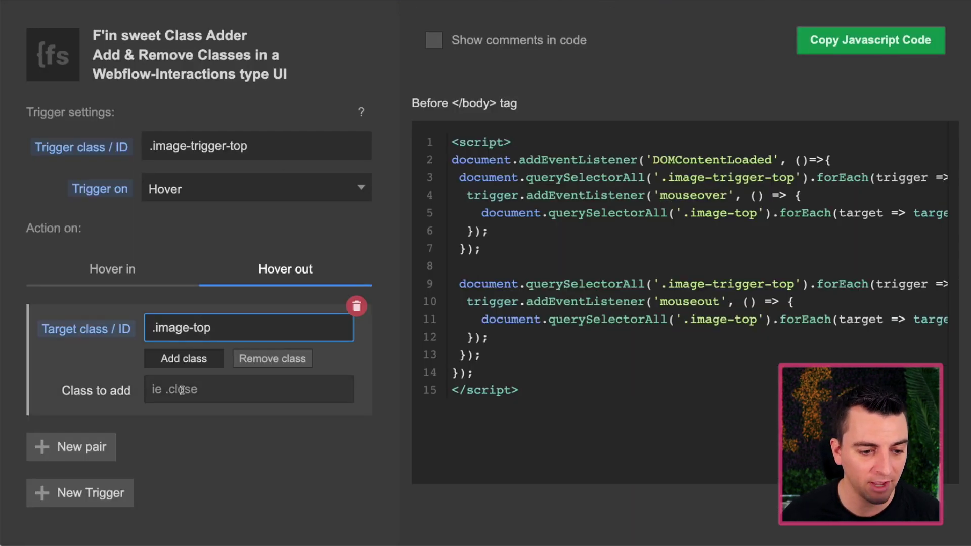
- In Class Adder, enter .monalisa-top as the class for hover out and hover in, and set the hover-out action to Remove class
left_click(181, 392)
key("ctrl+v")
left_click(133, 269)
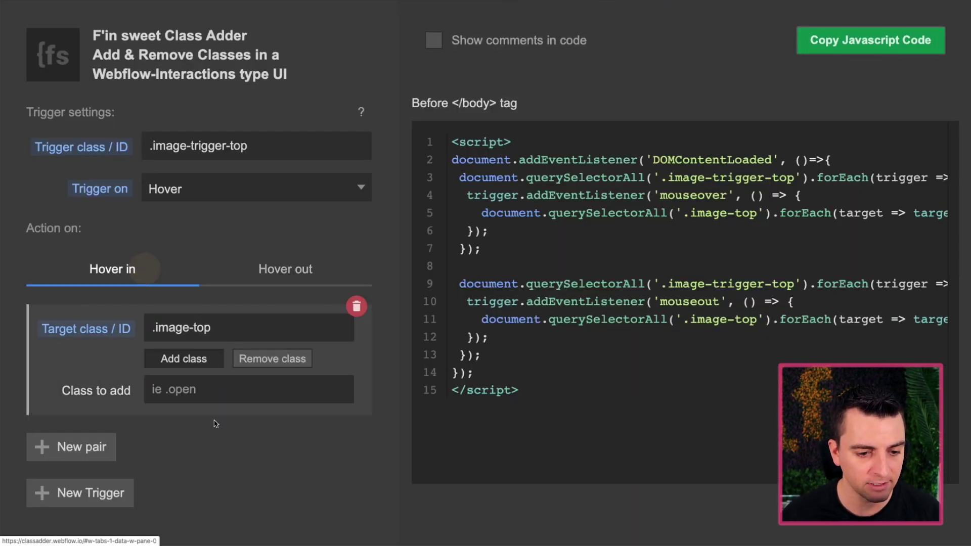
left_click(205, 392)
key("ctrl+v")
left_click(393, 388)
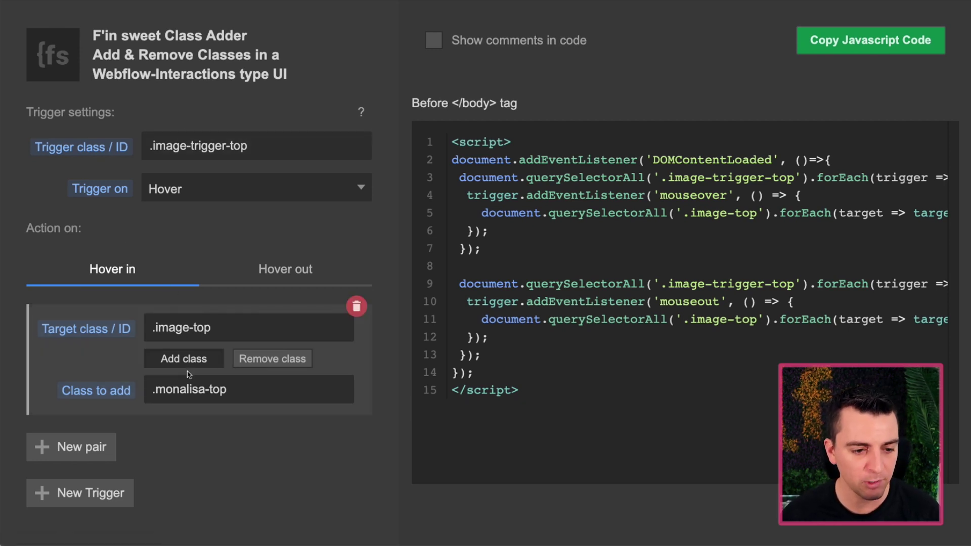
left_click(286, 268)
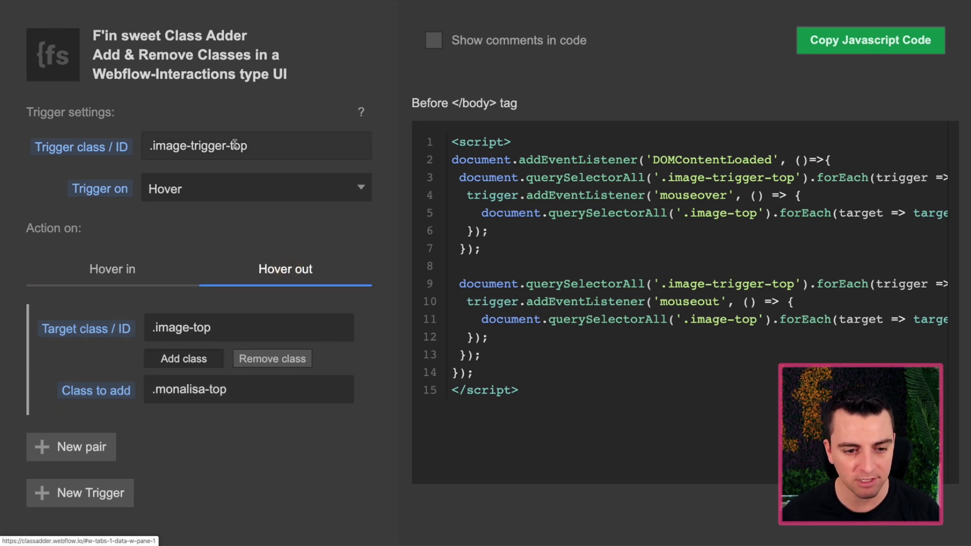
left_click(284, 360)
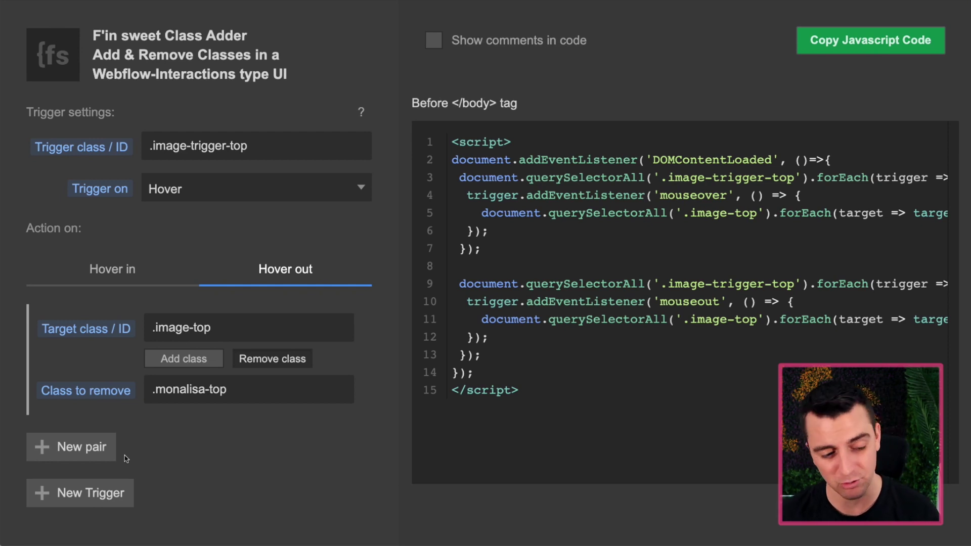
- Add a new trigger and set its trigger class to .image-trigger-bottom, copied from the Lisa "on hover over" note in Webflow
left_click(59, 491)
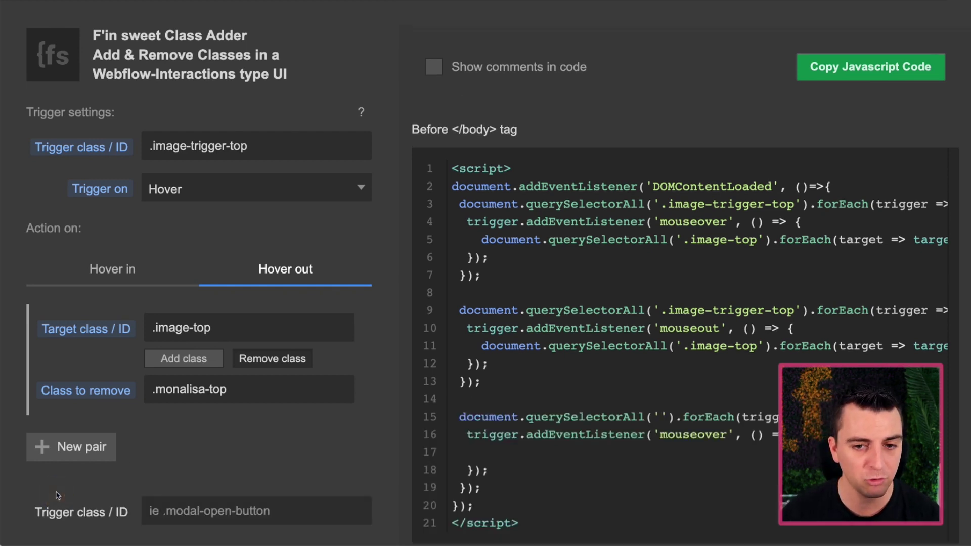
scroll(203, 334, "down", 3)
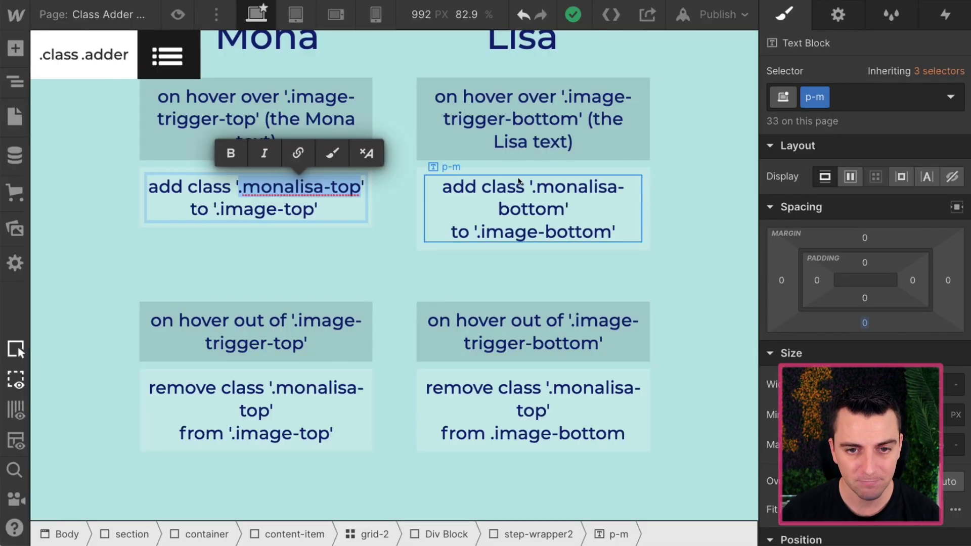
scroll(466, 299, "up", 4)
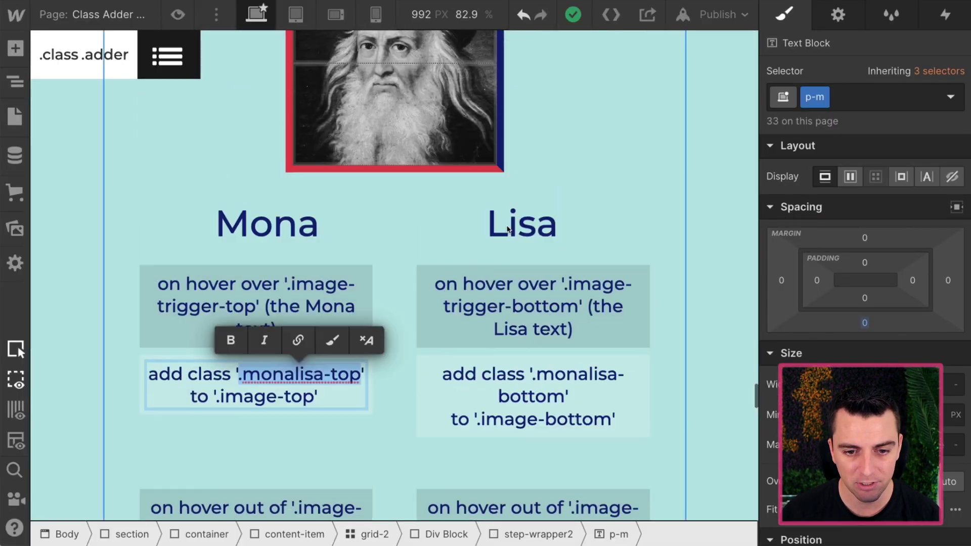
left_click(575, 291)
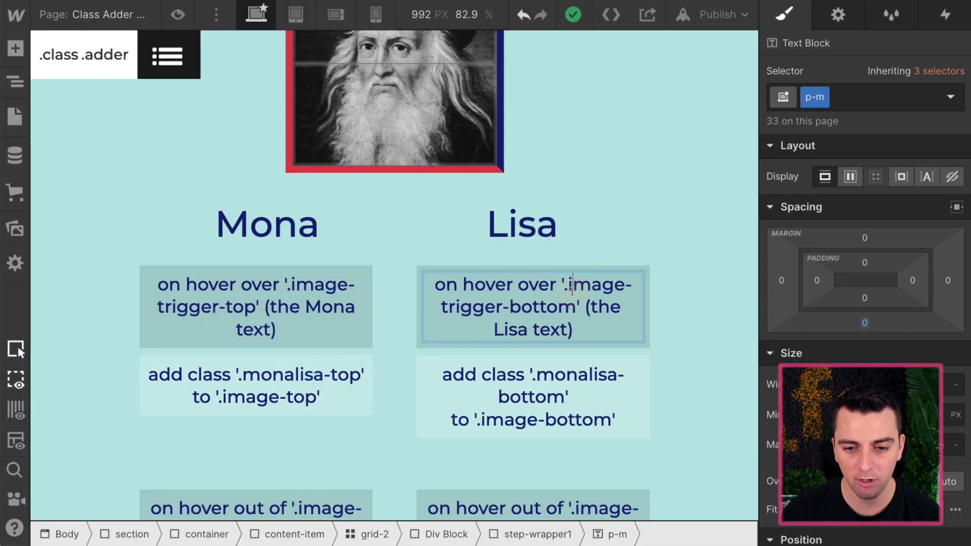
left_click_drag(565, 284, 573, 303)
key("ctrl+c")
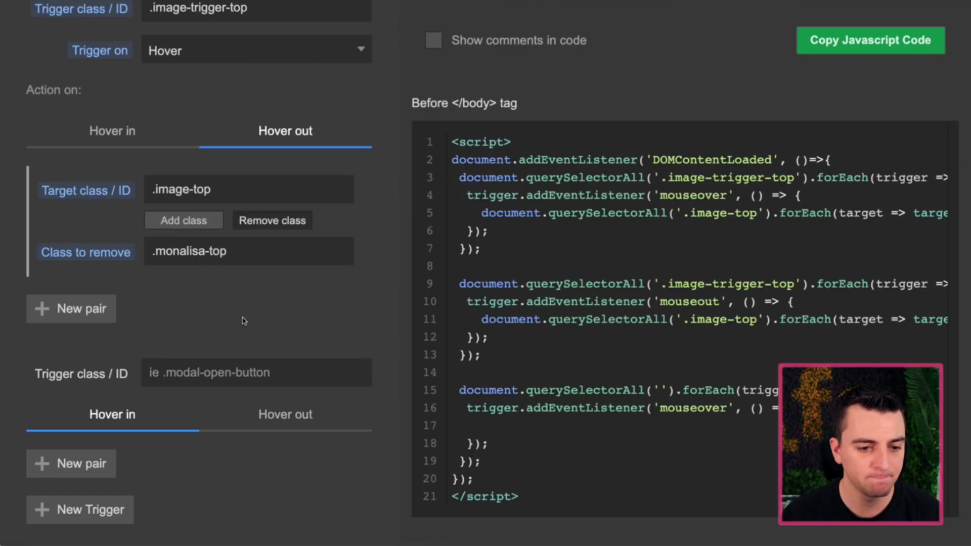
left_click(207, 371)
key("ctrl+v")
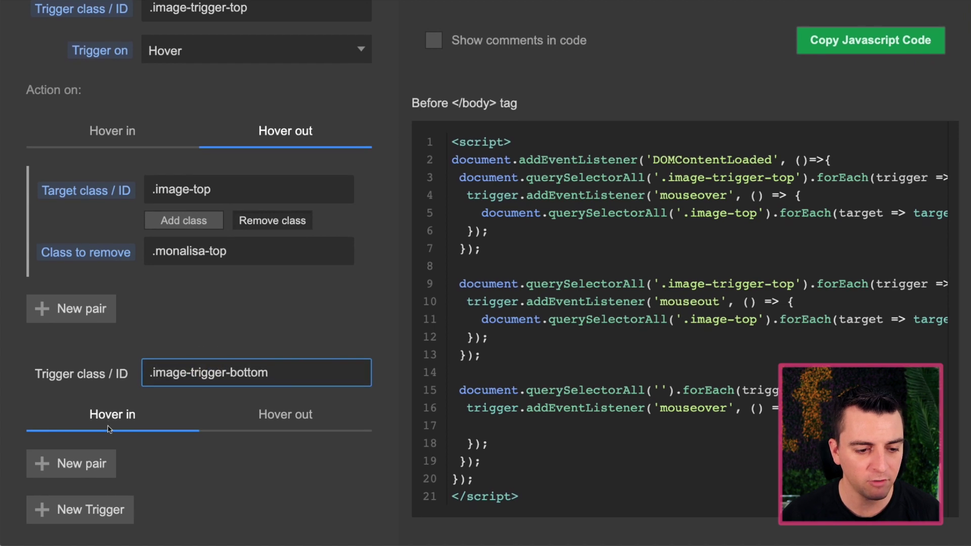
- Add a new target and class pair to both hover in and hover out of the .image-trigger-bottom trigger
left_click(76, 462)
scroll(130, 433, "down", 3)
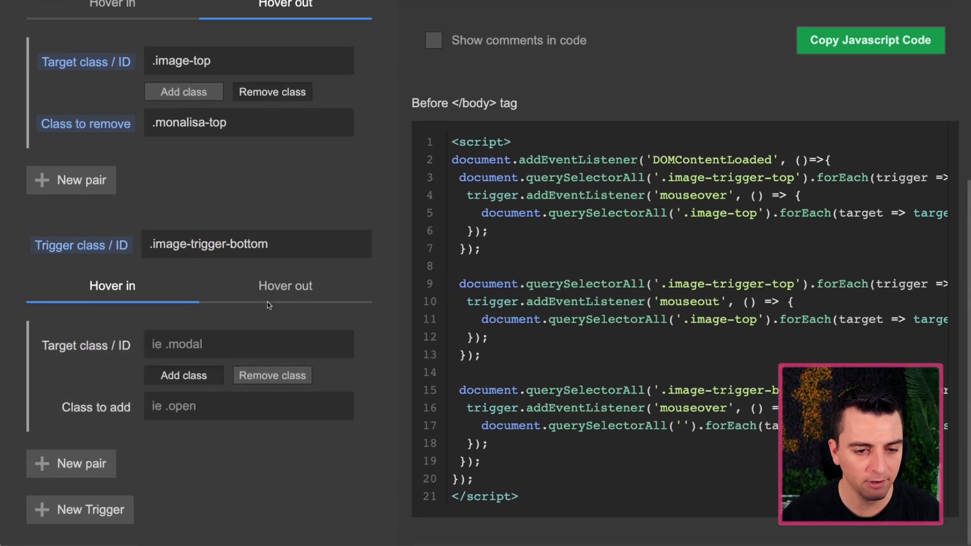
left_click(271, 289)
left_click(111, 464)
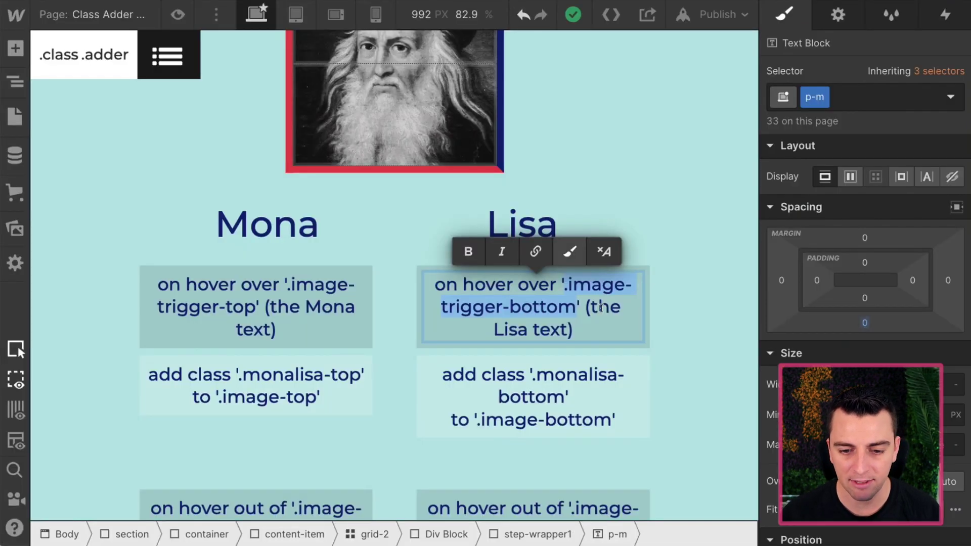
- Switch to the Webflow page and copy .monalisa-bottom from the Lisa "add class" note
double_click(551, 396)
left_click_drag(533, 375, 563, 397)
key("ctrl+c")
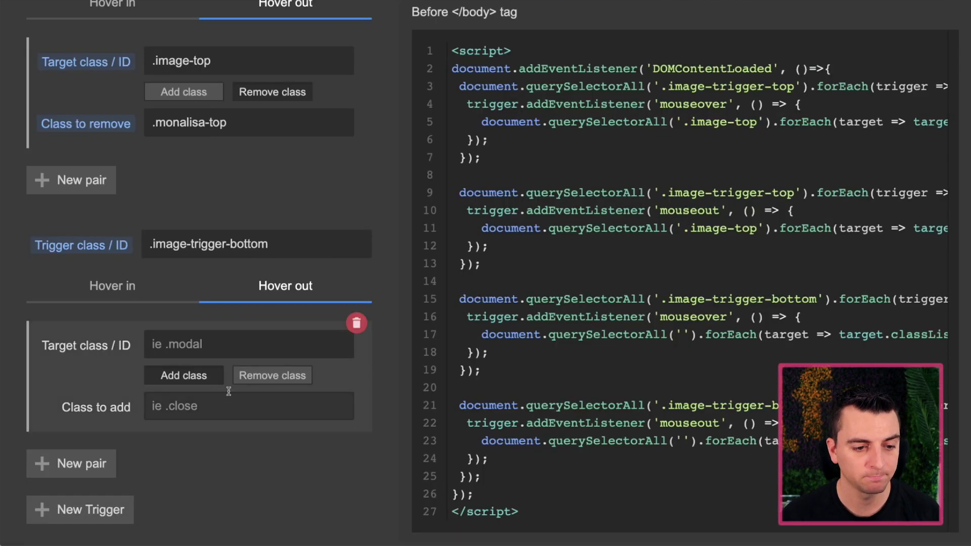
left_click(214, 343)
key("ctrl+v")
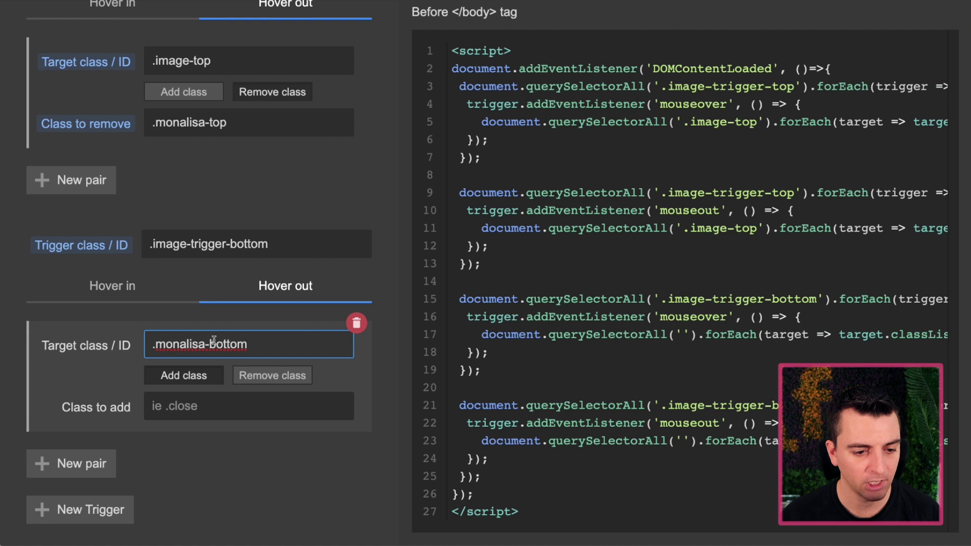
key("ctrl+a")
key("ctrl+c")
key("BackSpace")
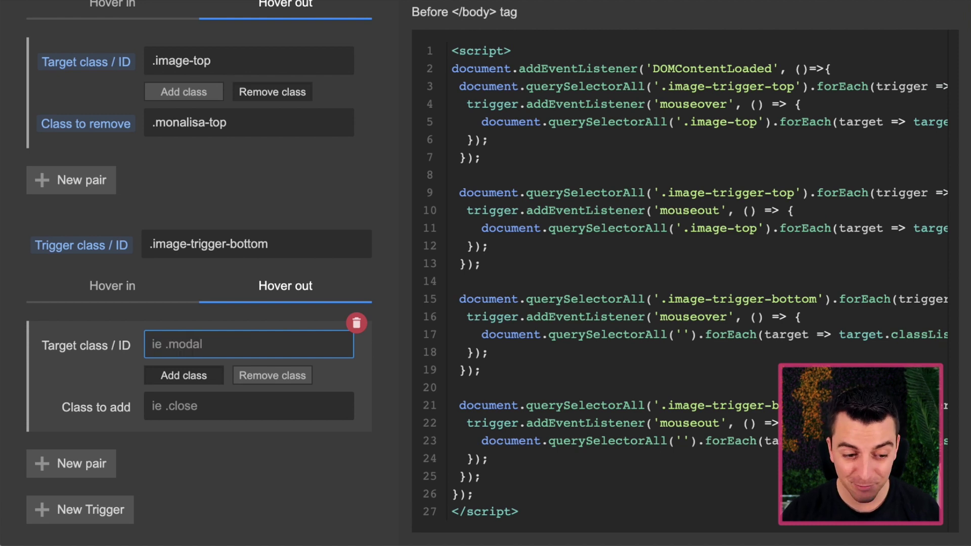
- Enter .monalisa-bottom as the class to add for both hover out and hover in of the .image-trigger-bottom trigger
left_click(207, 401)
key("ctrl+v")
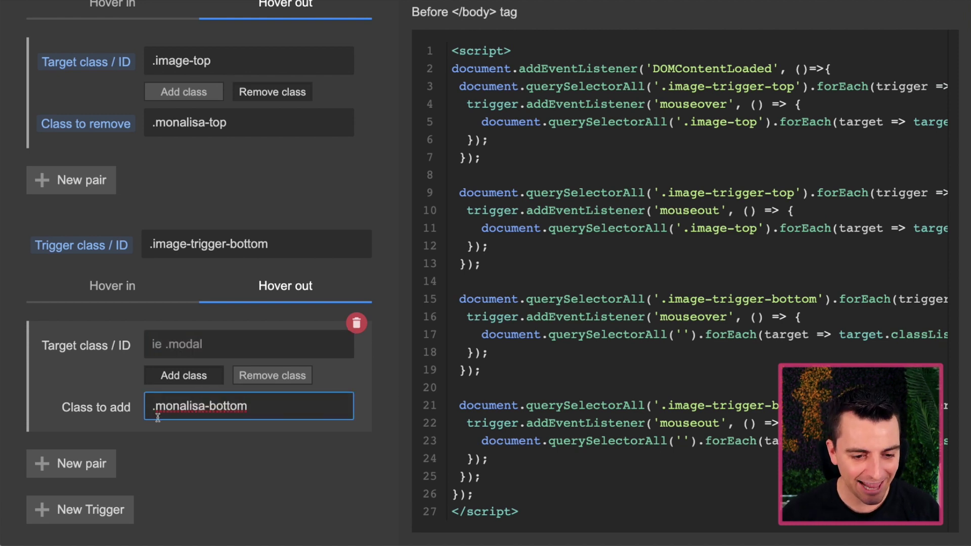
left_click(128, 283)
left_click(156, 405)
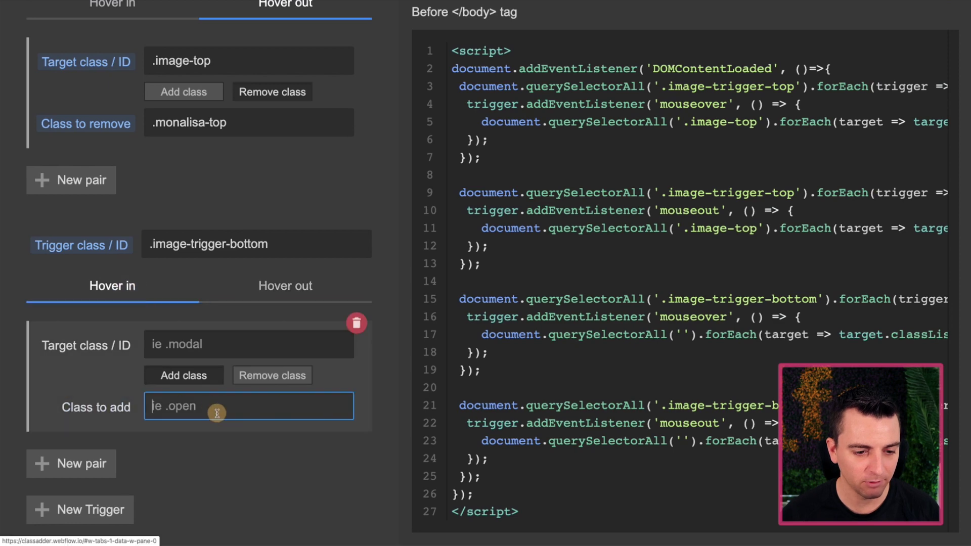
key("ctrl+v")
- Copy .image-bottom from the Lisa "add class" note in Webflow and enter it as the second trigger's hover-out target class in Class Adder
left_click(277, 287)
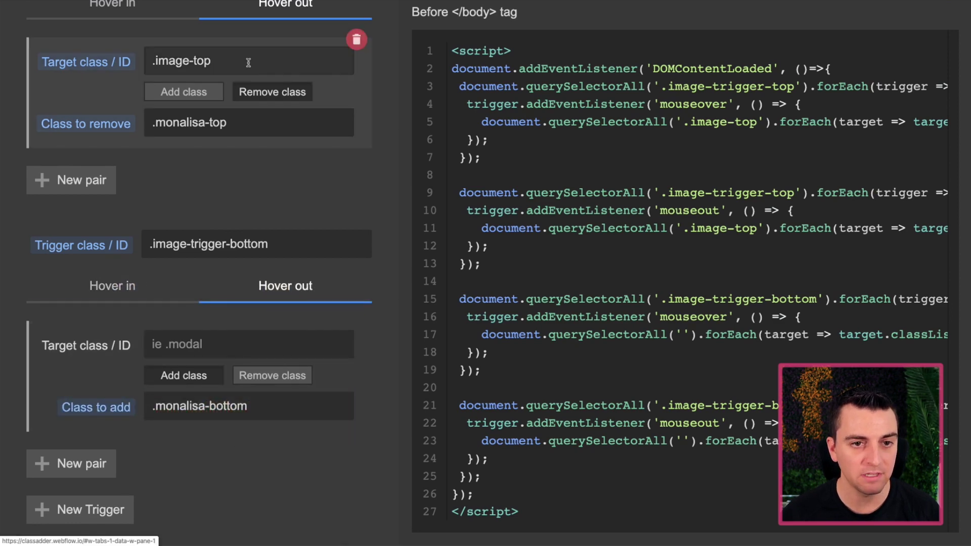
key("ctrl+Tab")
scroll(579, 310, "down", 3)
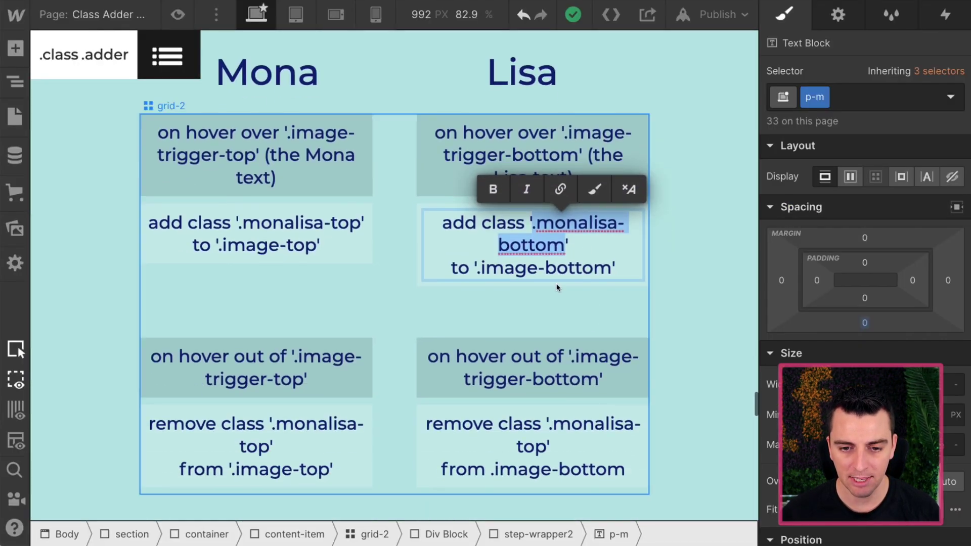
left_click(521, 236)
left_click_drag(612, 268, 477, 269)
key("ctrl+c")
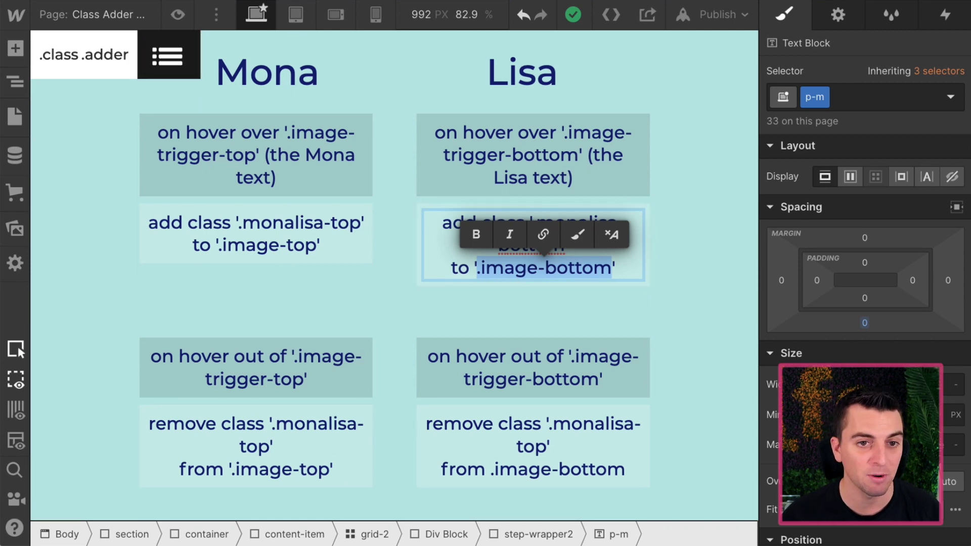
left_click(167, 56)
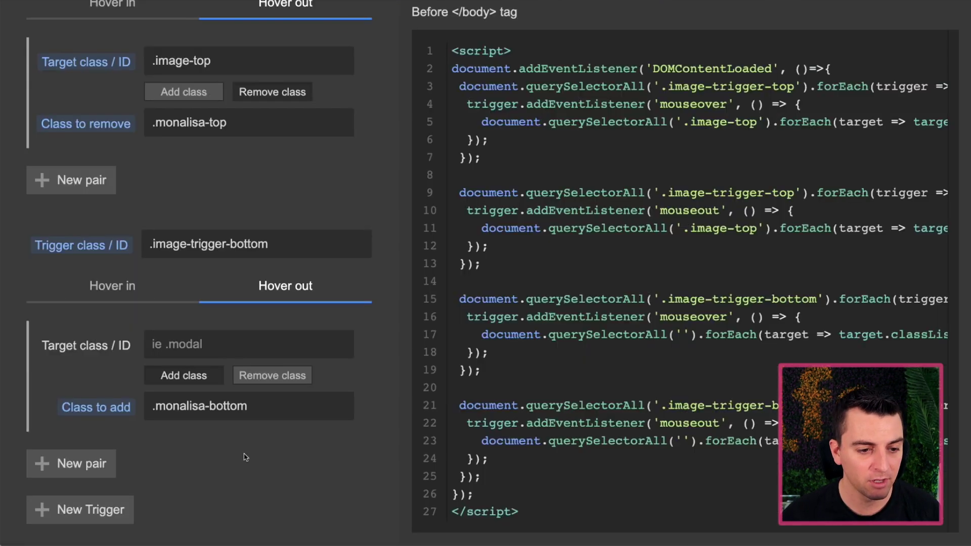
left_click(179, 347)
key("ctrl+v")
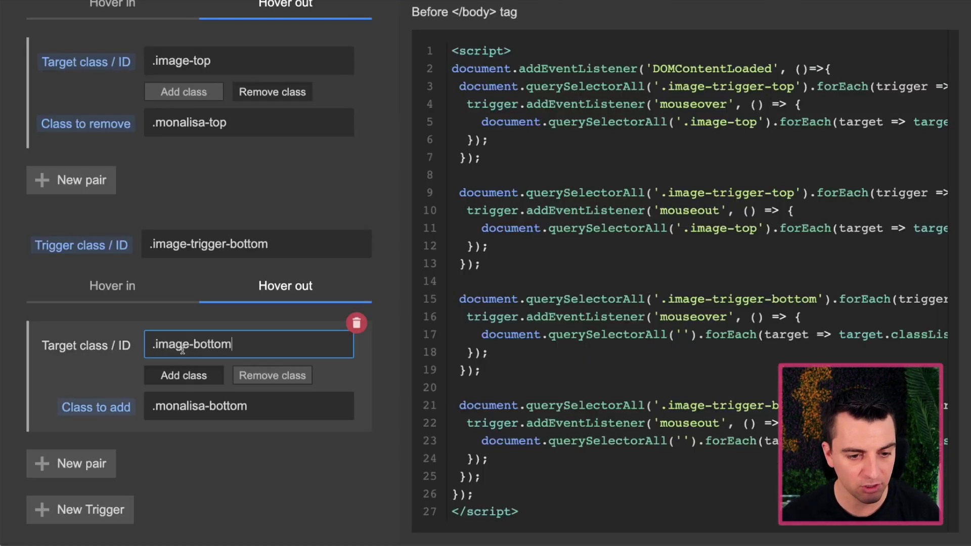
- Set the hover-in target class of the .image-trigger-bottom trigger to .image-bottom
left_click(136, 287)
left_click(179, 346)
key("ctrl+v")
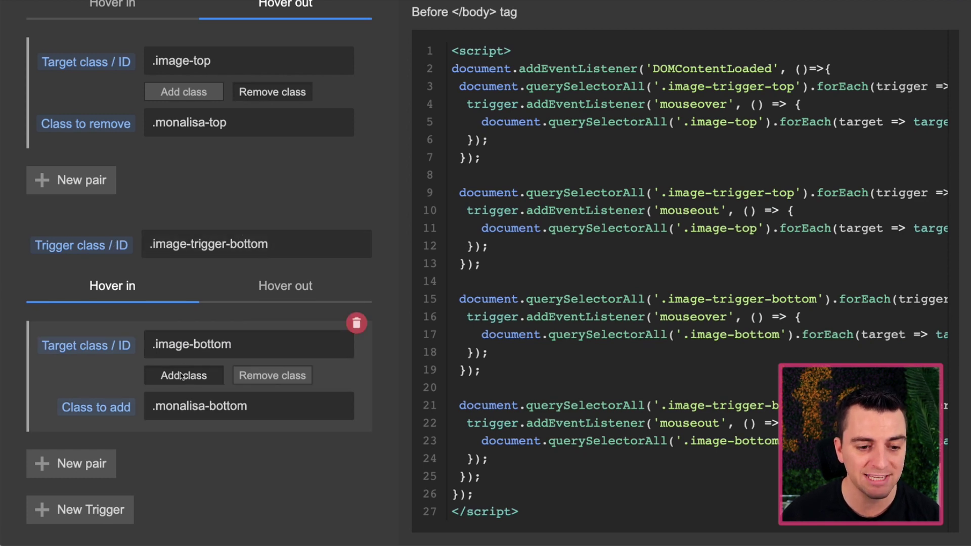
- Set the hover-out action of the .image-trigger-bottom trigger to Remove class
left_click(262, 292)
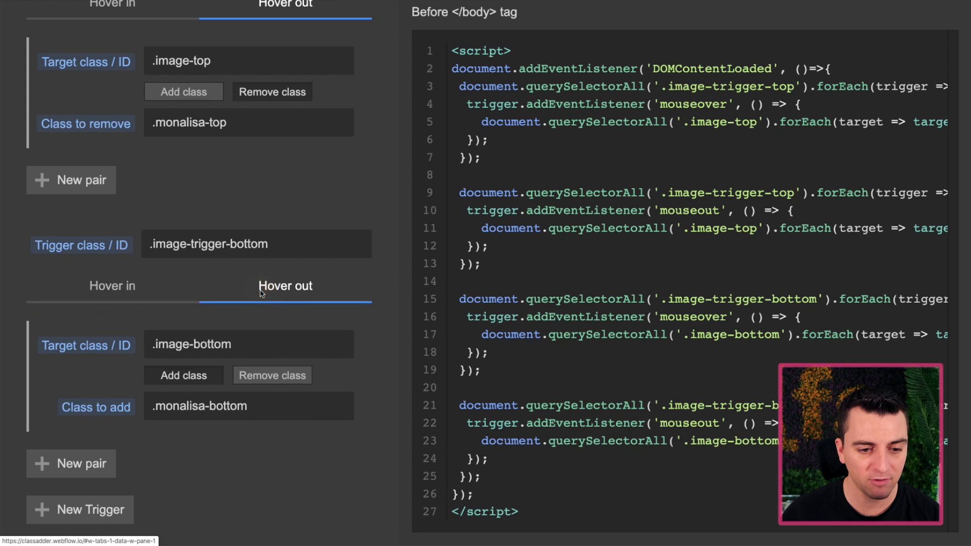
left_click(277, 377)
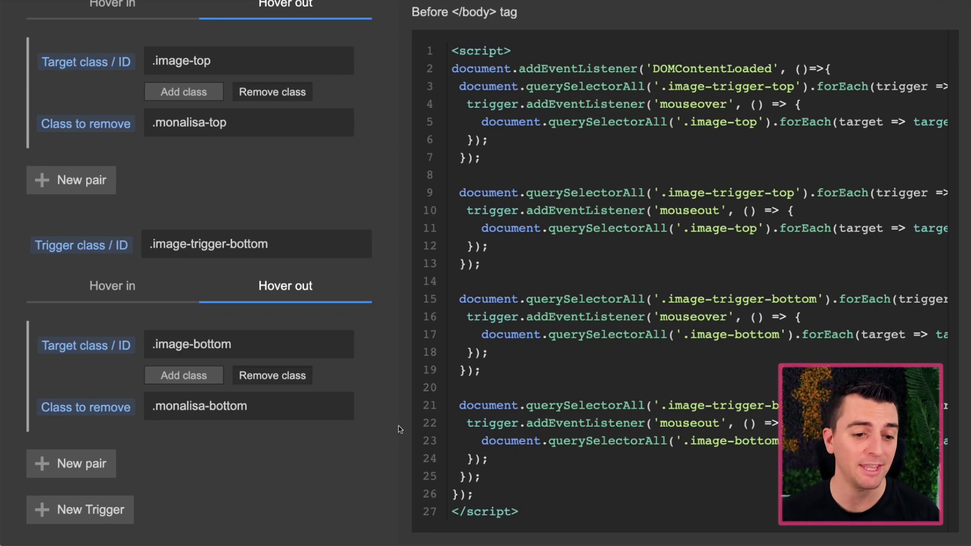
scroll(400, 429, "up", 5)
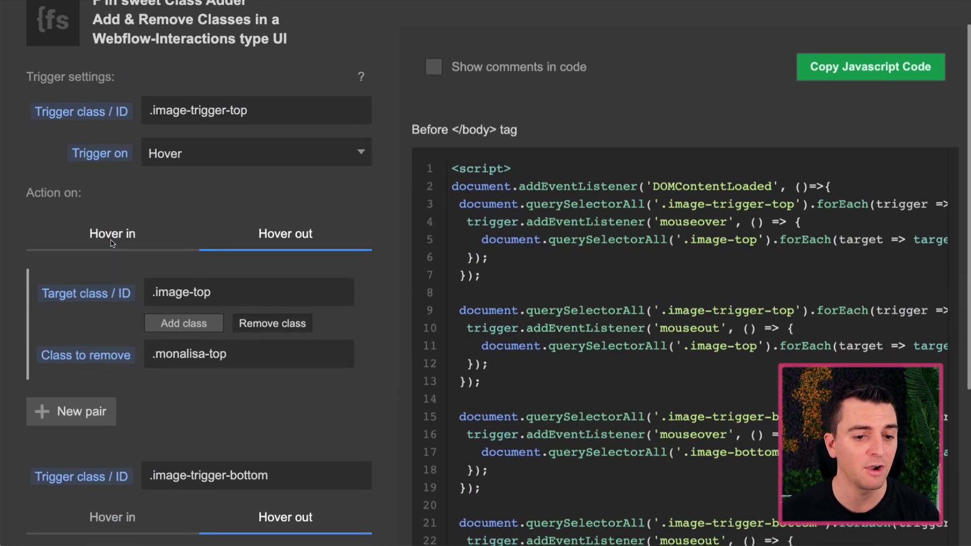
- Review the hover-in and hover-out settings of the .image-trigger-top and .image-trigger-bottom triggers
left_click(101, 234)
left_click(226, 243)
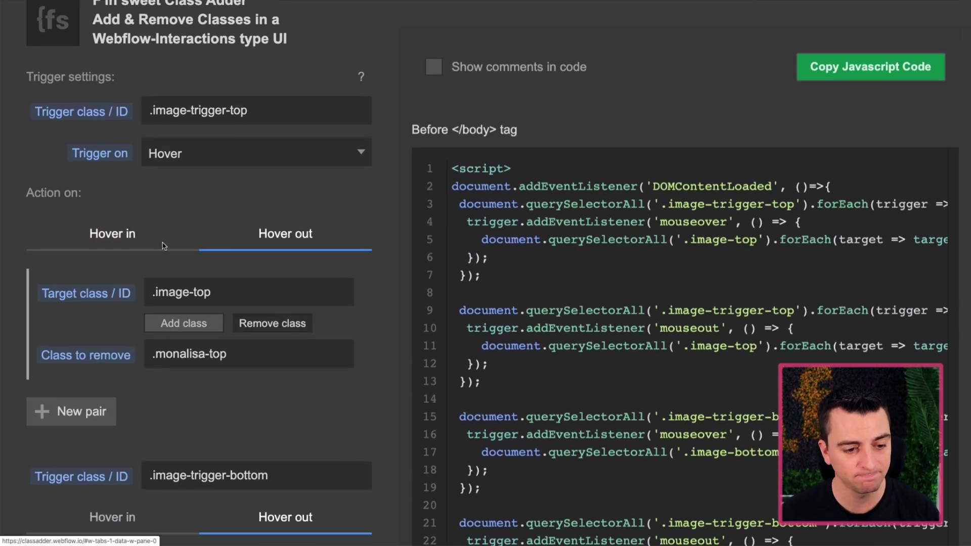
scroll(160, 236, "down", 4)
left_click(126, 324)
left_click(274, 328)
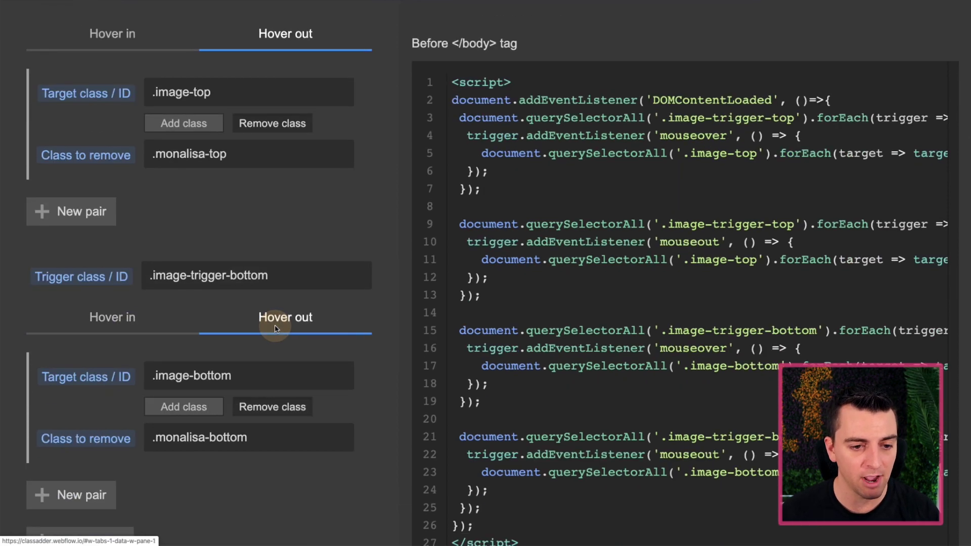
scroll(275, 328, "up", 5)
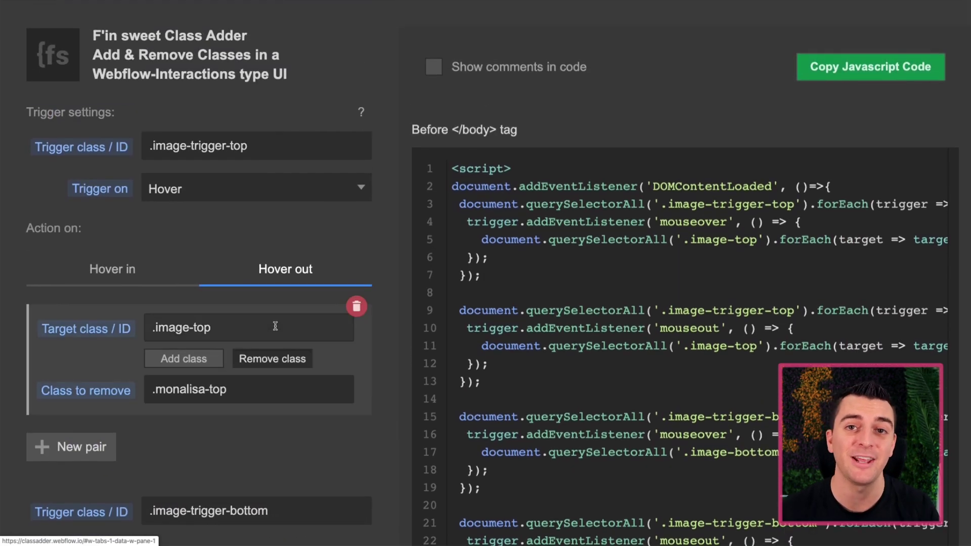
- Copy the generated JavaScript with comments included and save it in Webflow as the HTML Embed's entire code below the Mona and Lisa notes
left_click(436, 67)
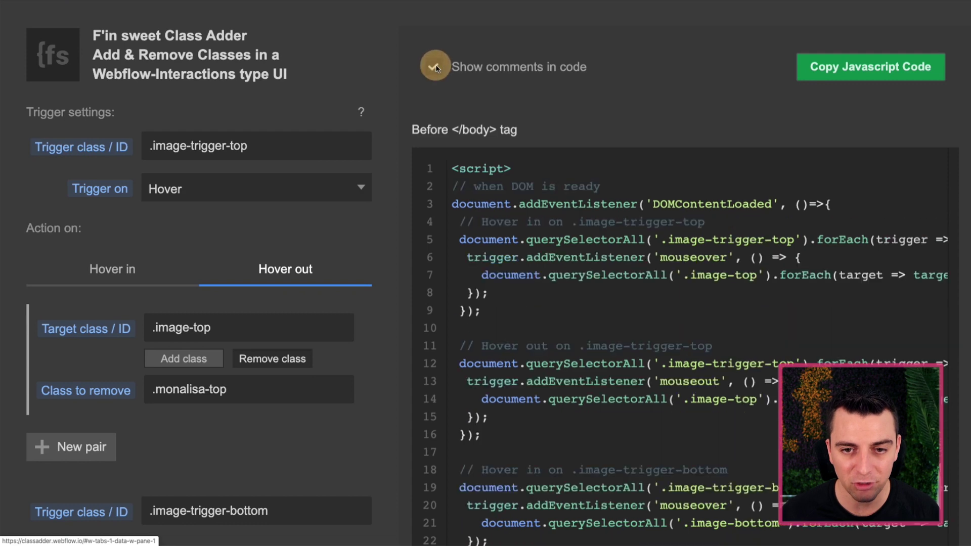
left_click(848, 66)
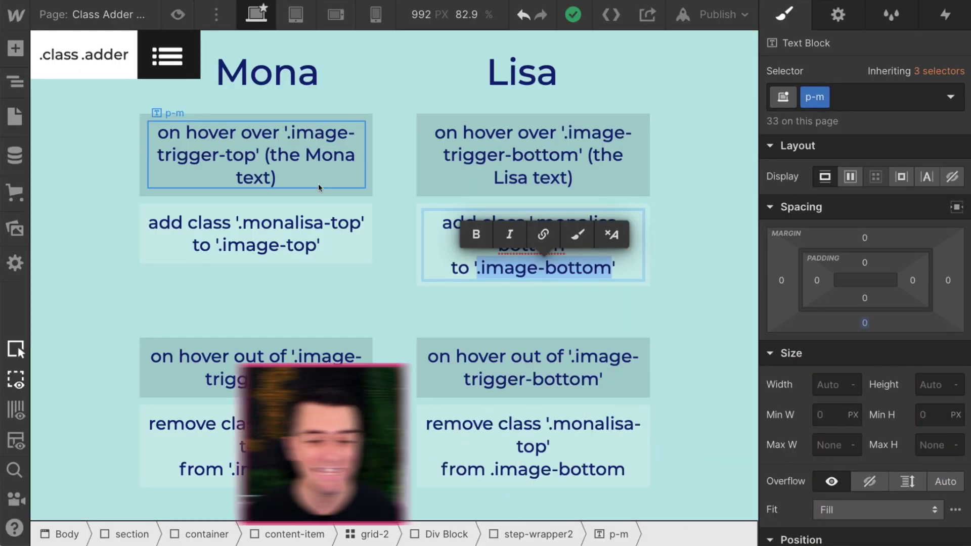
scroll(380, 328, "down", 5)
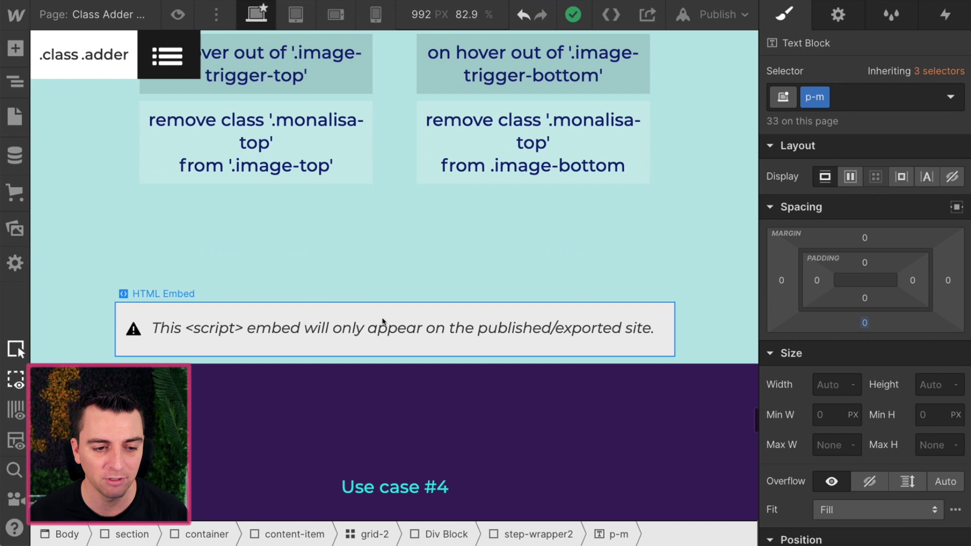
double_click(380, 329)
key("ctrl+a")
key("BackSpace")
key("ctrl+v")
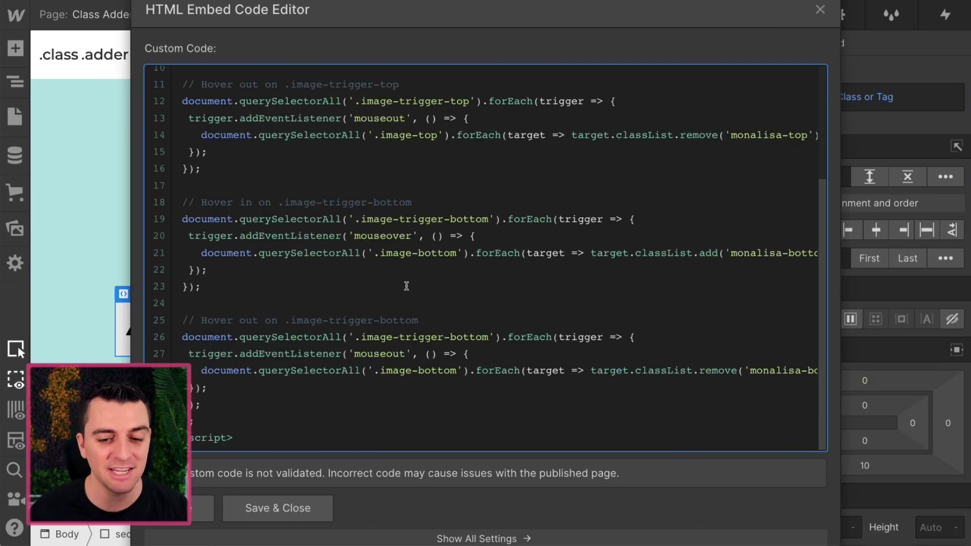
scroll(406, 286, "up", 4)
left_click(228, 518)
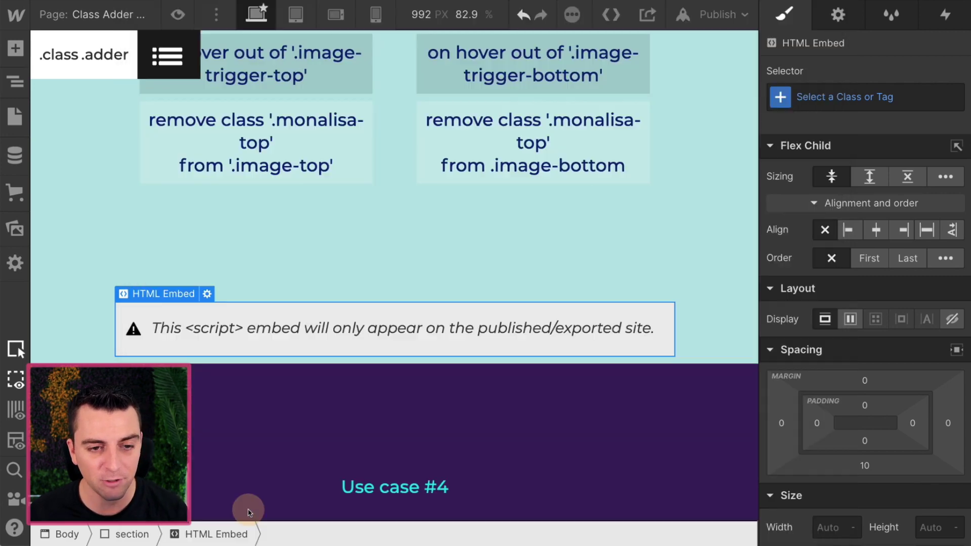
- Publish the site to classadder-howto.webflow.io and check the Mona and Lisa hover effects on the live page
left_click(718, 14)
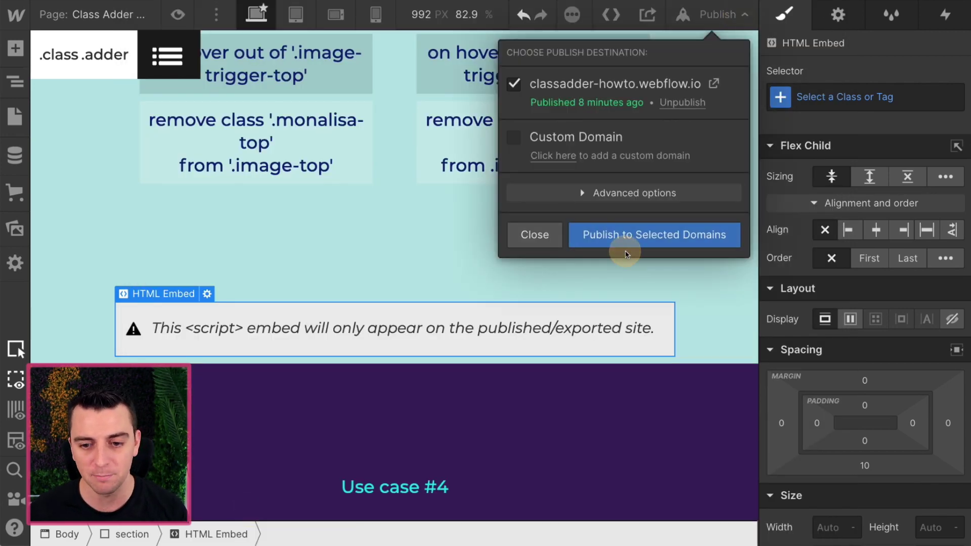
left_click(631, 235)
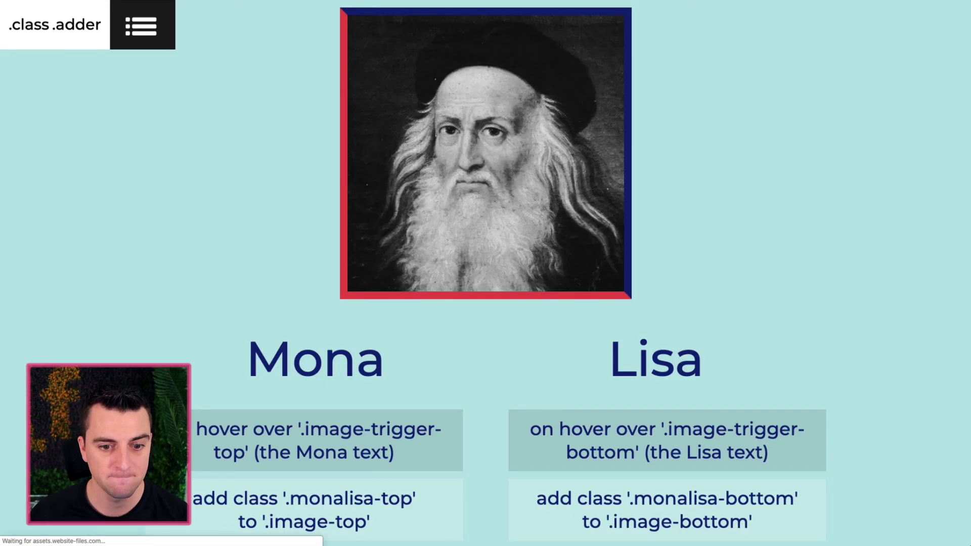
scroll(197, 258, "down", 1)
mouse_move(228, 322)
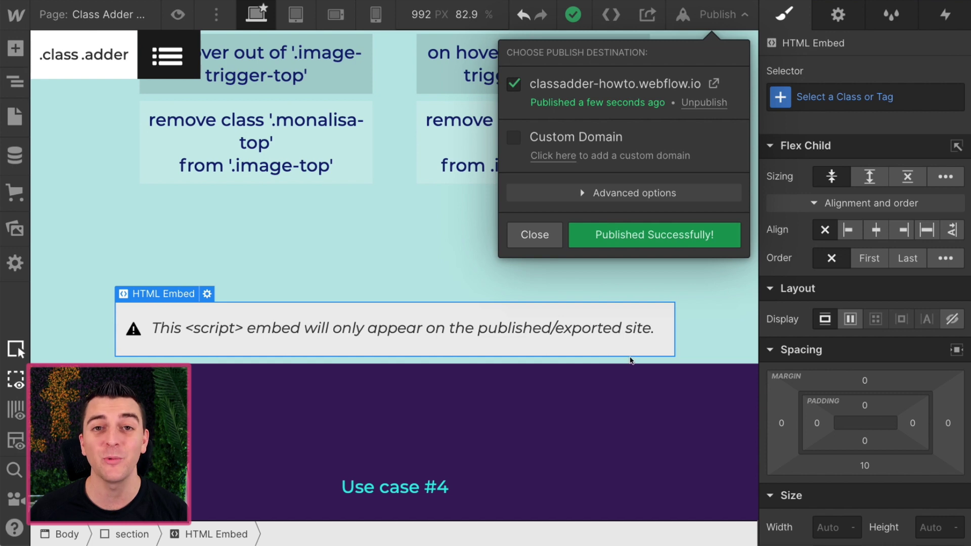
left_click(535, 235)
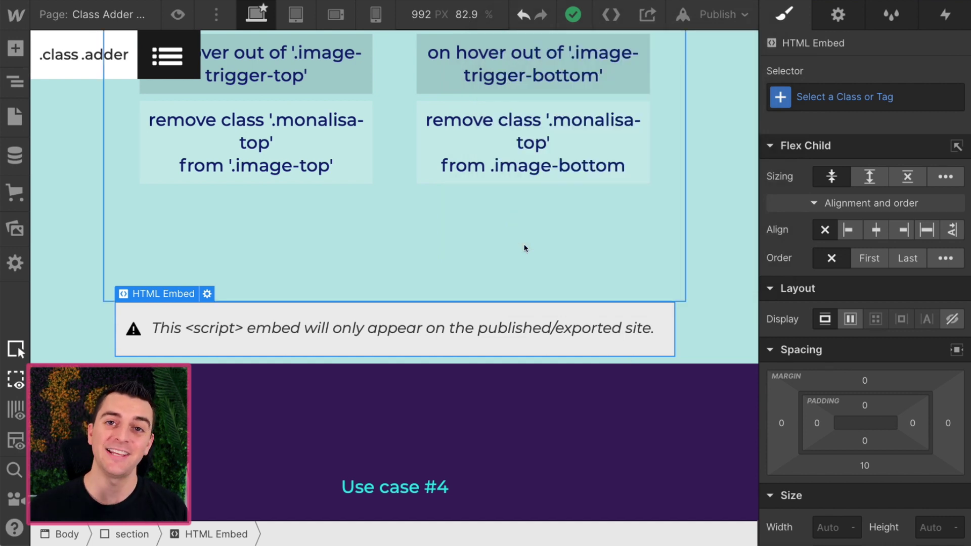